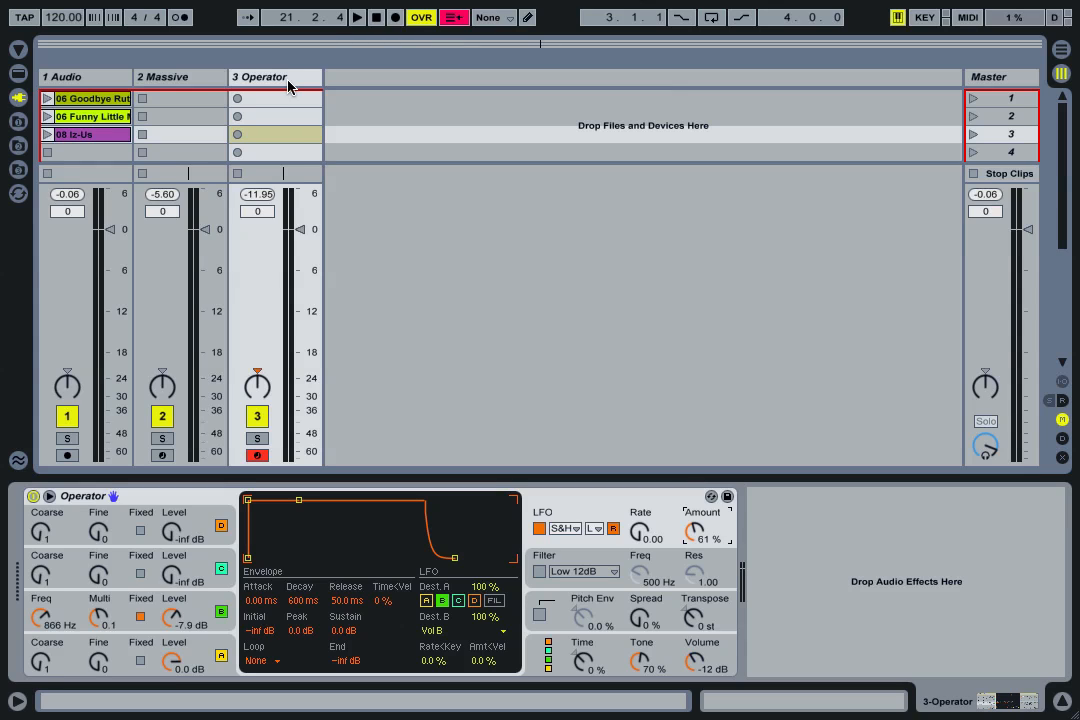
# Audition the Goodbye, Funny Little Man and Iz-Us clips one at a time, stopping each, and halt the transport.
pyautogui.click(74, 103)
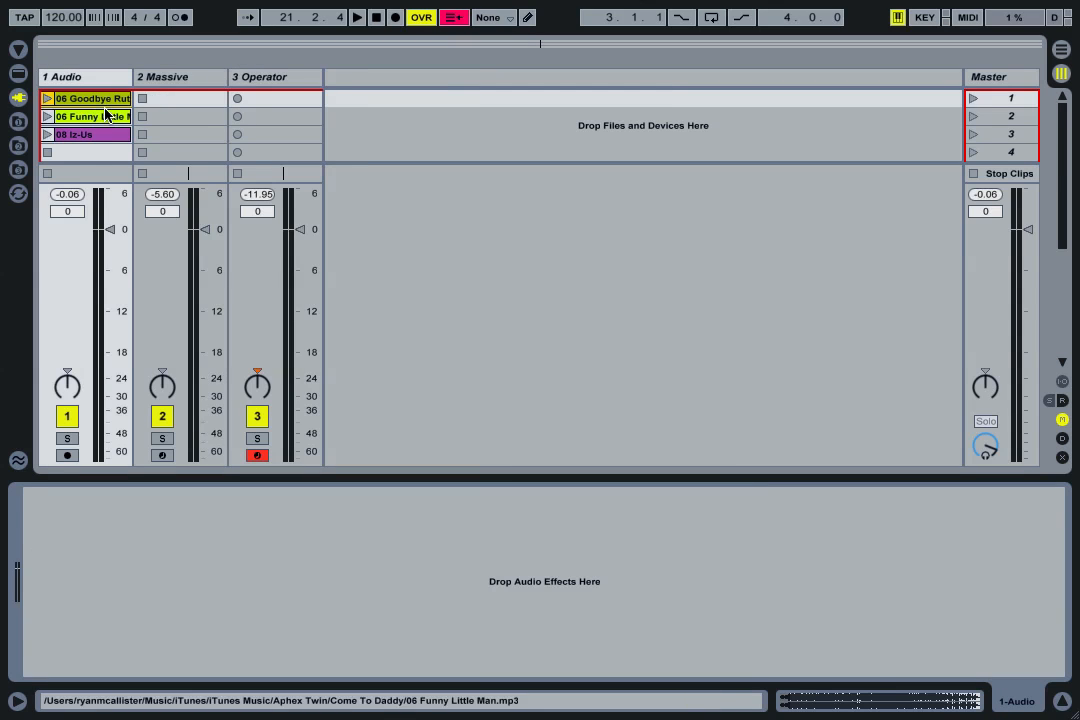
pyautogui.click(46, 99)
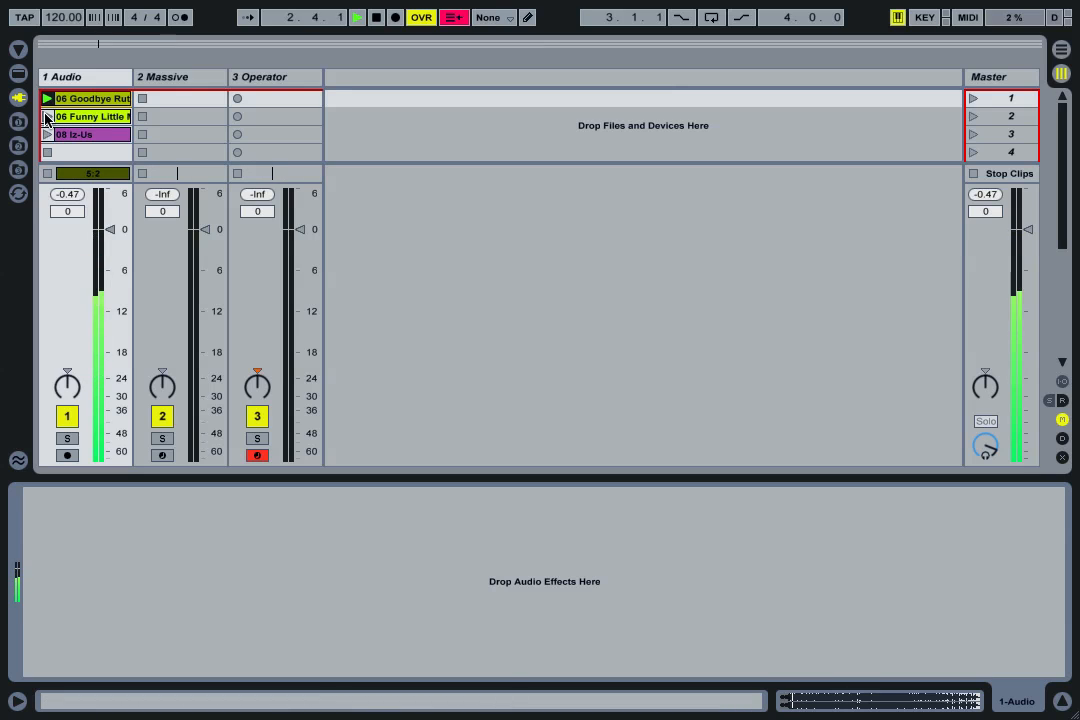
pyautogui.click(47, 175)
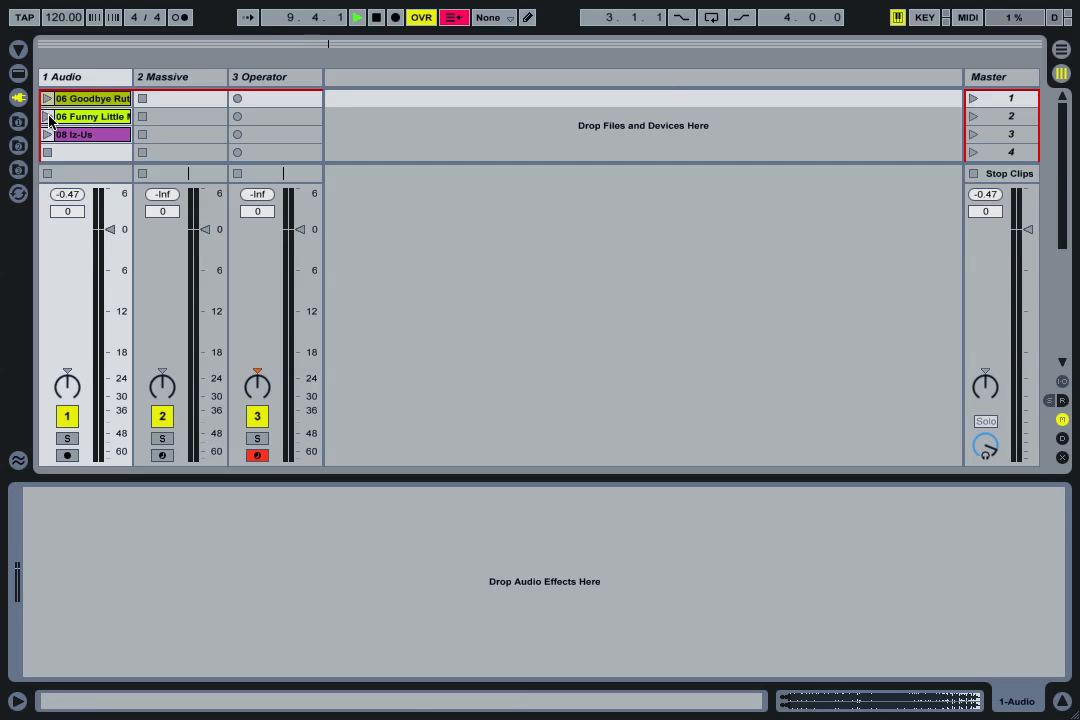
pyautogui.click(48, 117)
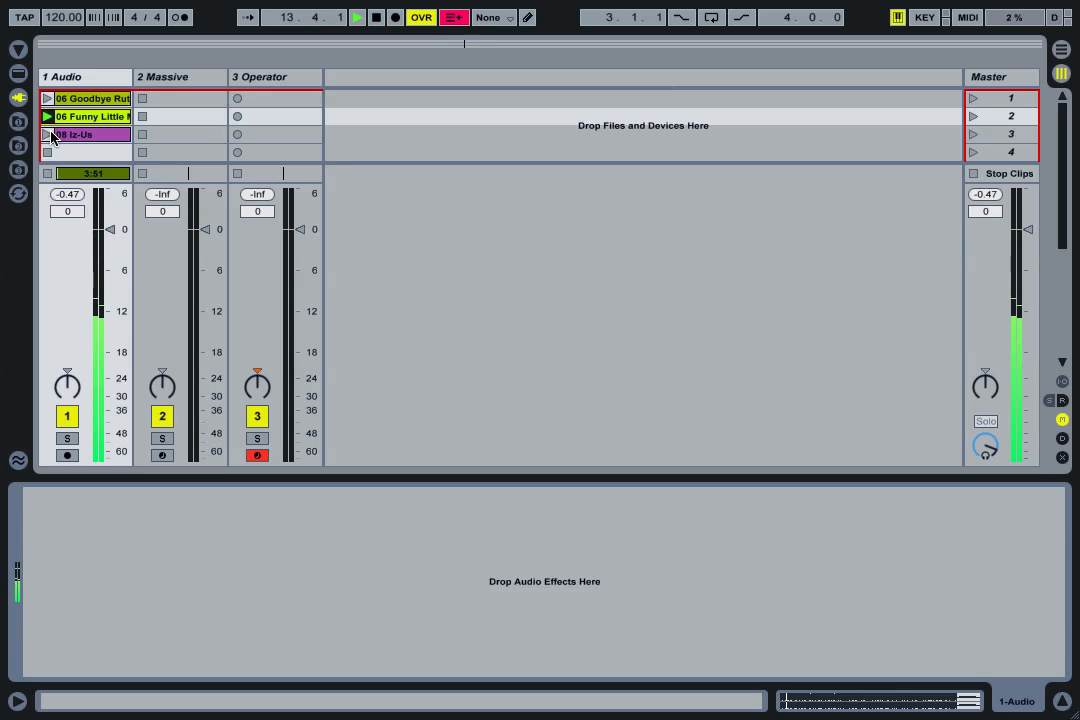
pyautogui.click(47, 174)
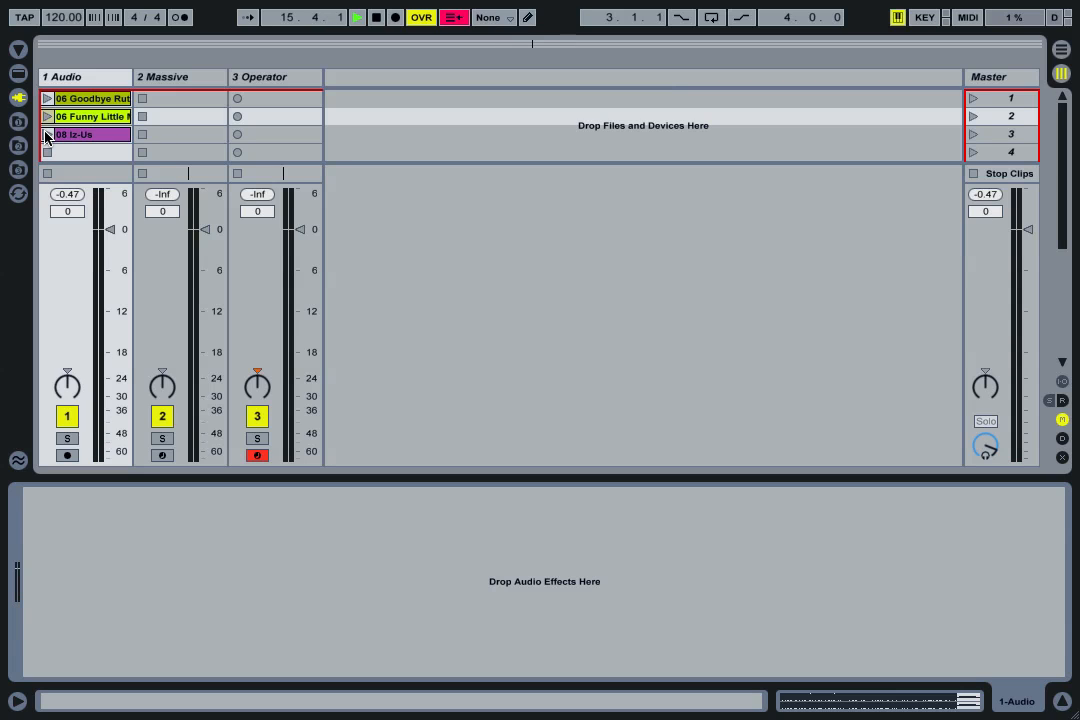
pyautogui.click(47, 134)
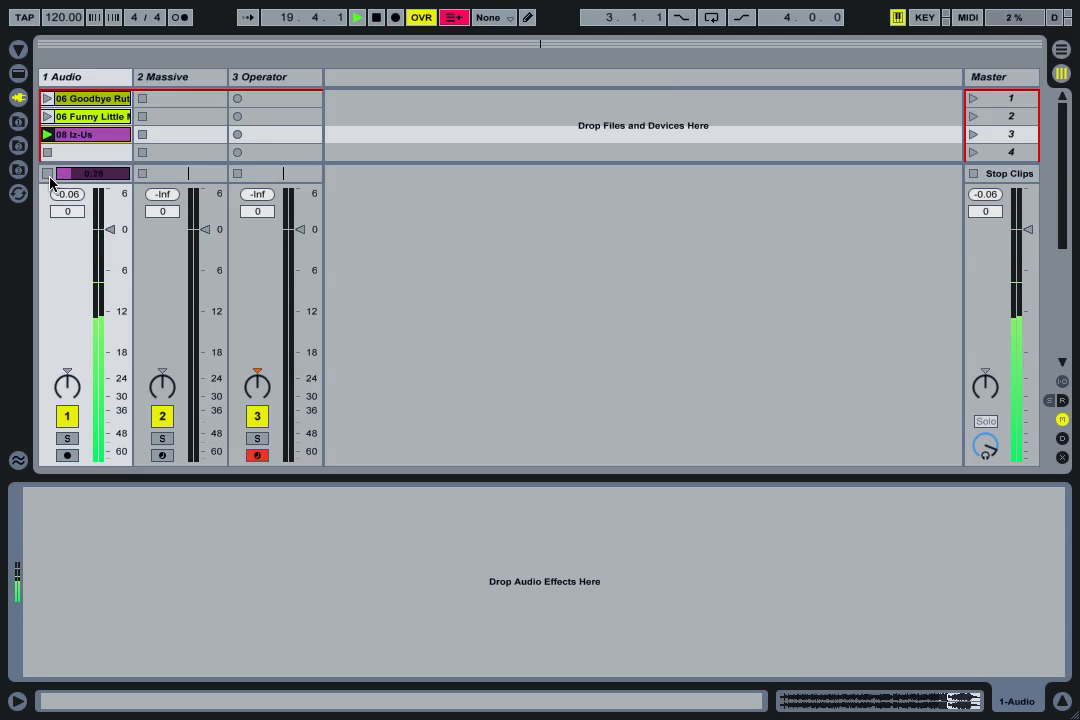
pyautogui.click(48, 175)
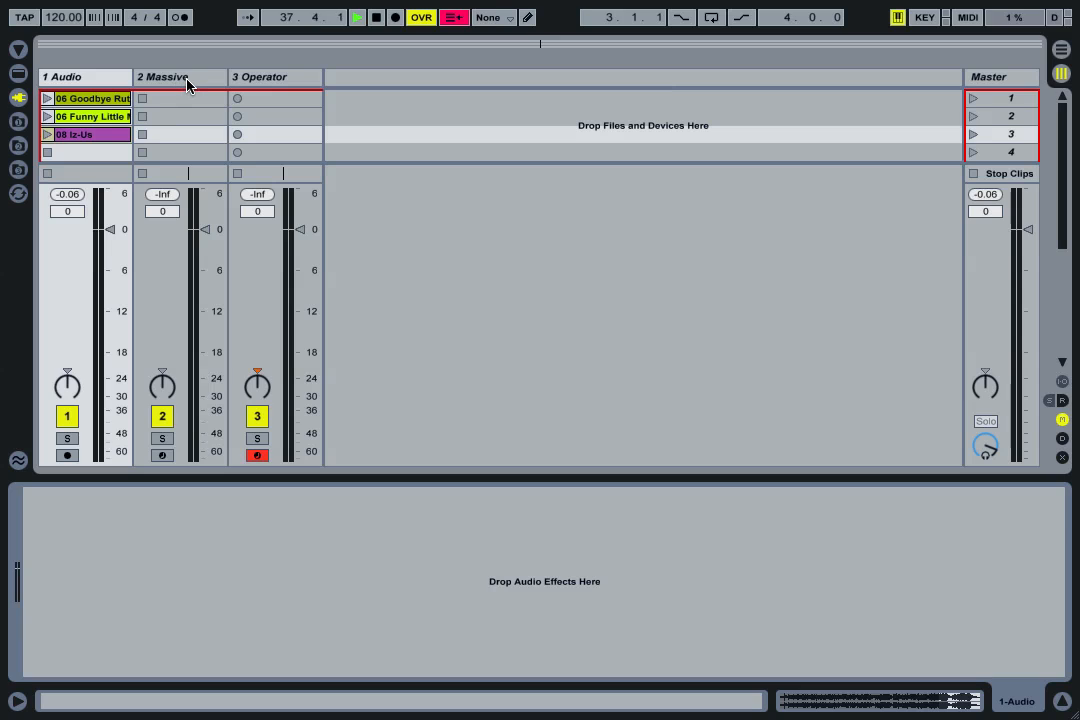
pyautogui.click(376, 17)
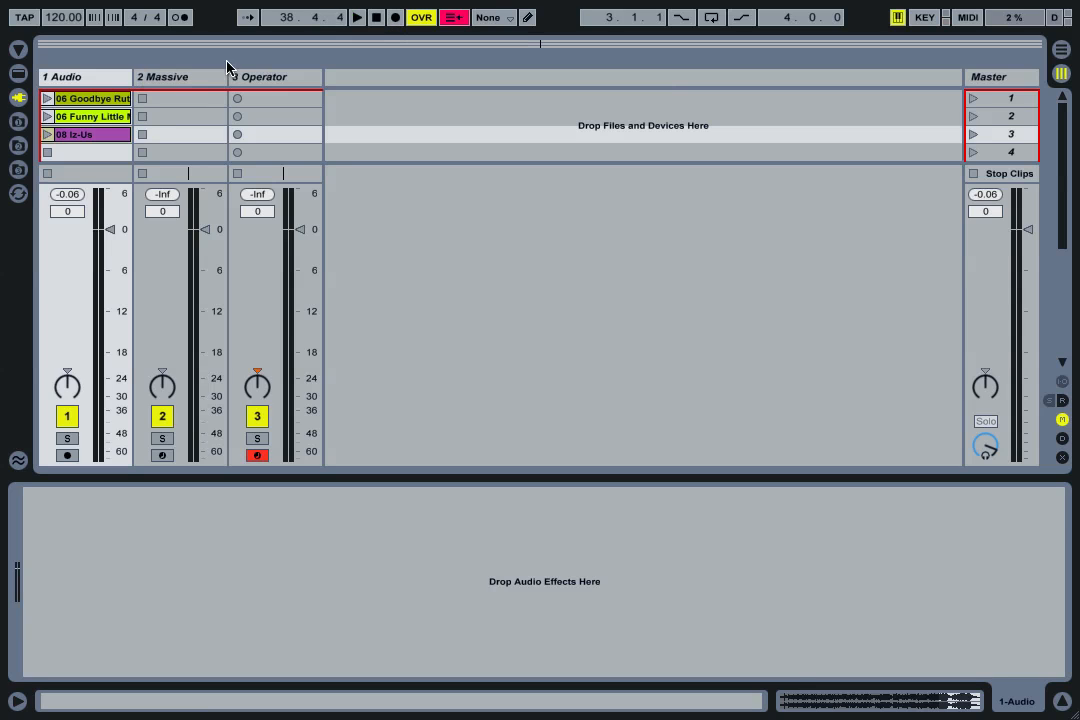
# Review the Massive synth's modulation oscillator, envelope and LFO settings on track 2 in its plug-in window, and close the window.
pyautogui.click(167, 80)
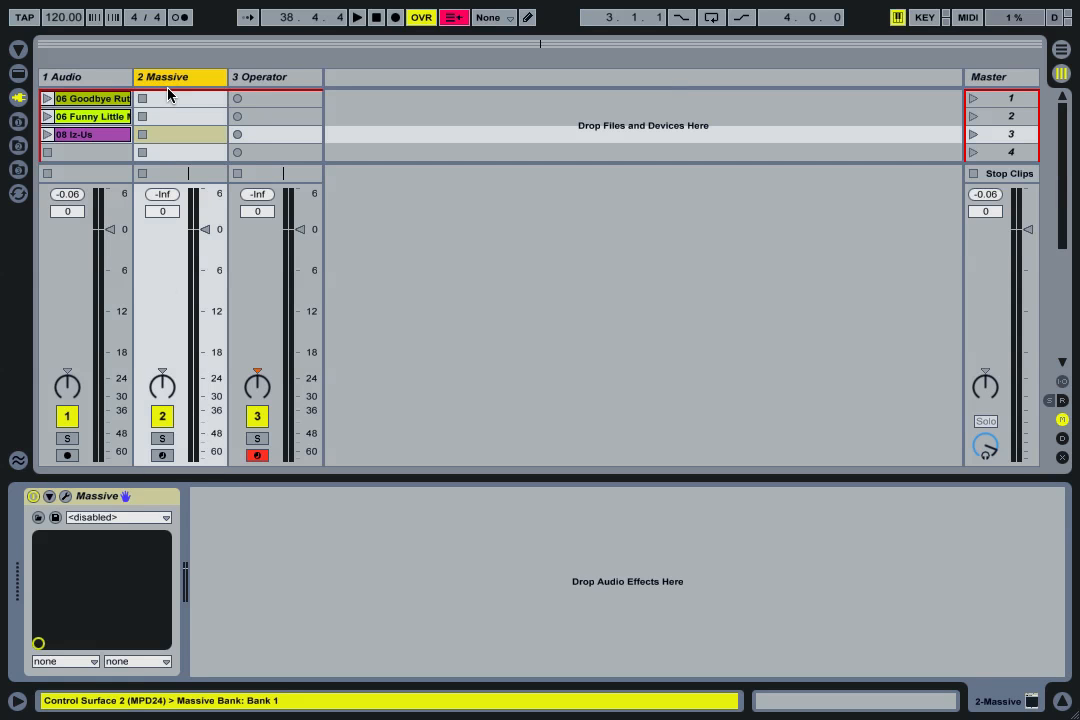
pyautogui.click(66, 497)
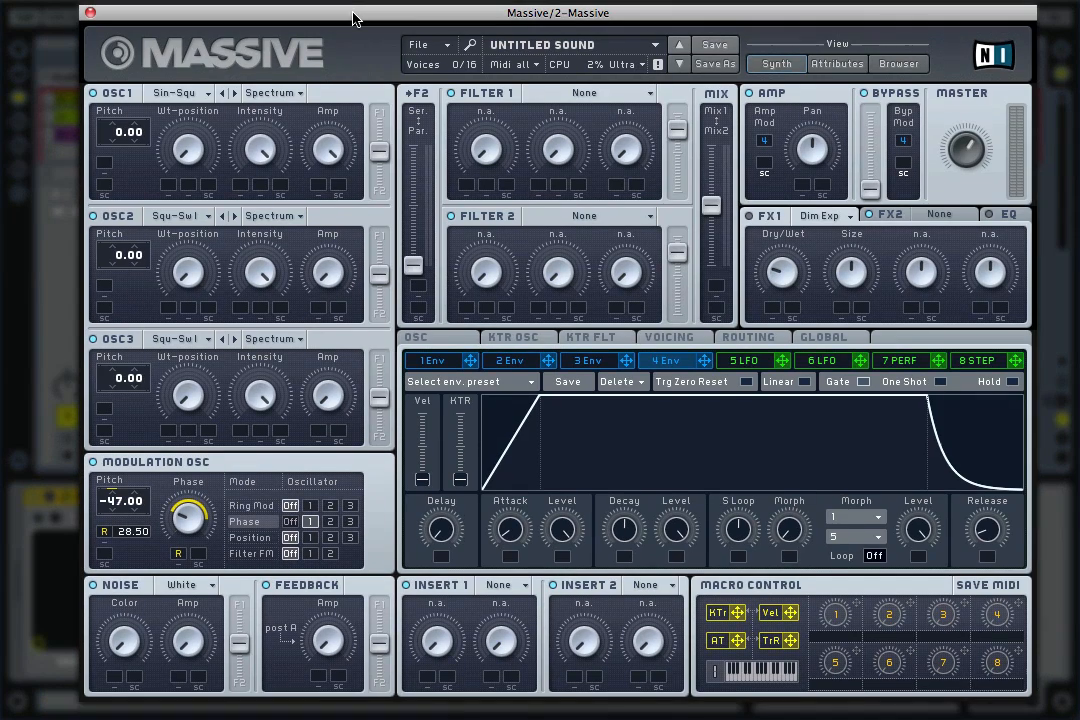
pyautogui.moveTo(354, 26); pyautogui.dragTo(355, 14)
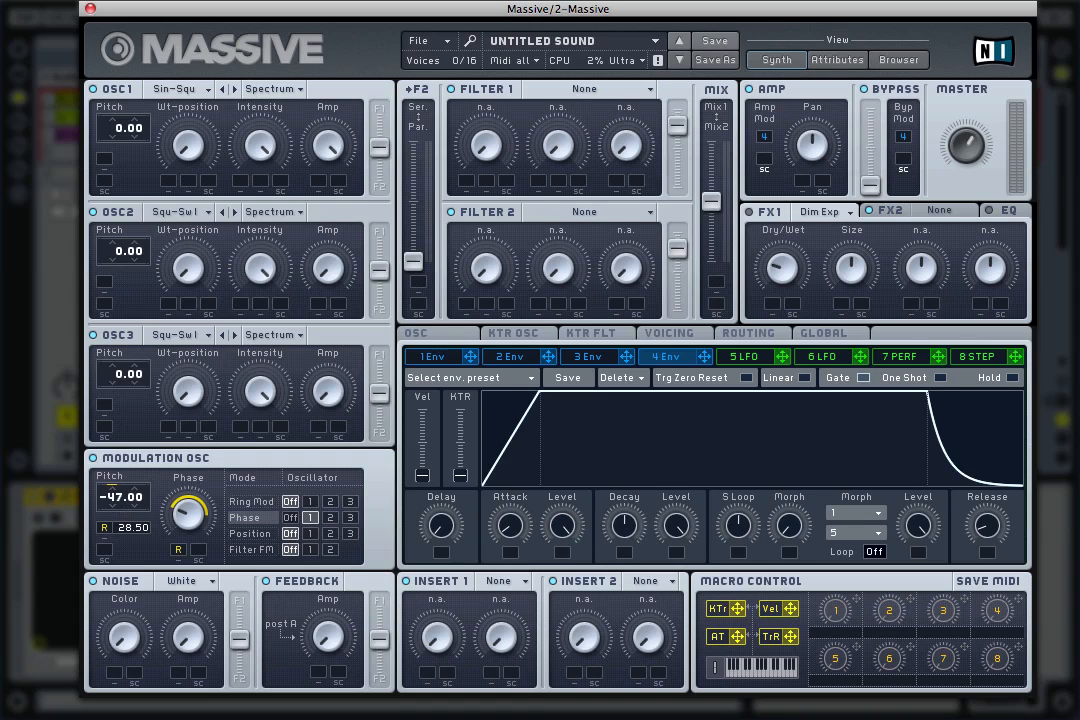
pyautogui.moveTo(205, 8)
pyautogui.mouseDown()
pyautogui.moveTo(458, 13)
pyautogui.moveTo(92, 8)
pyautogui.moveTo(203, 18)
pyautogui.mouseUp()
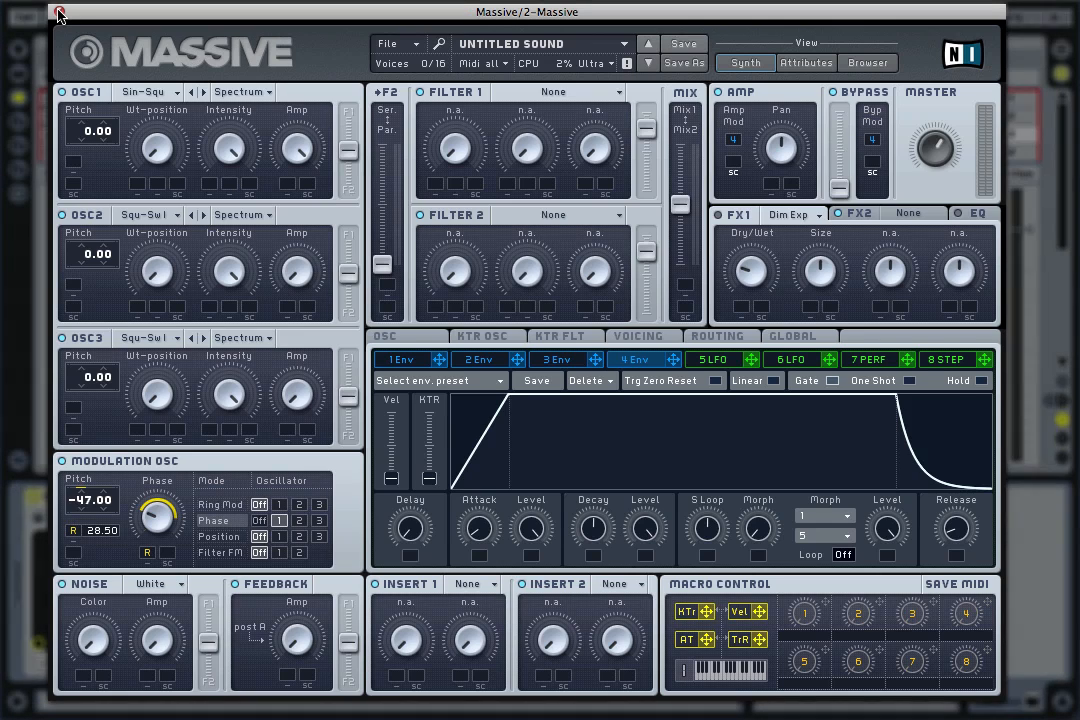
pyautogui.click(58, 13)
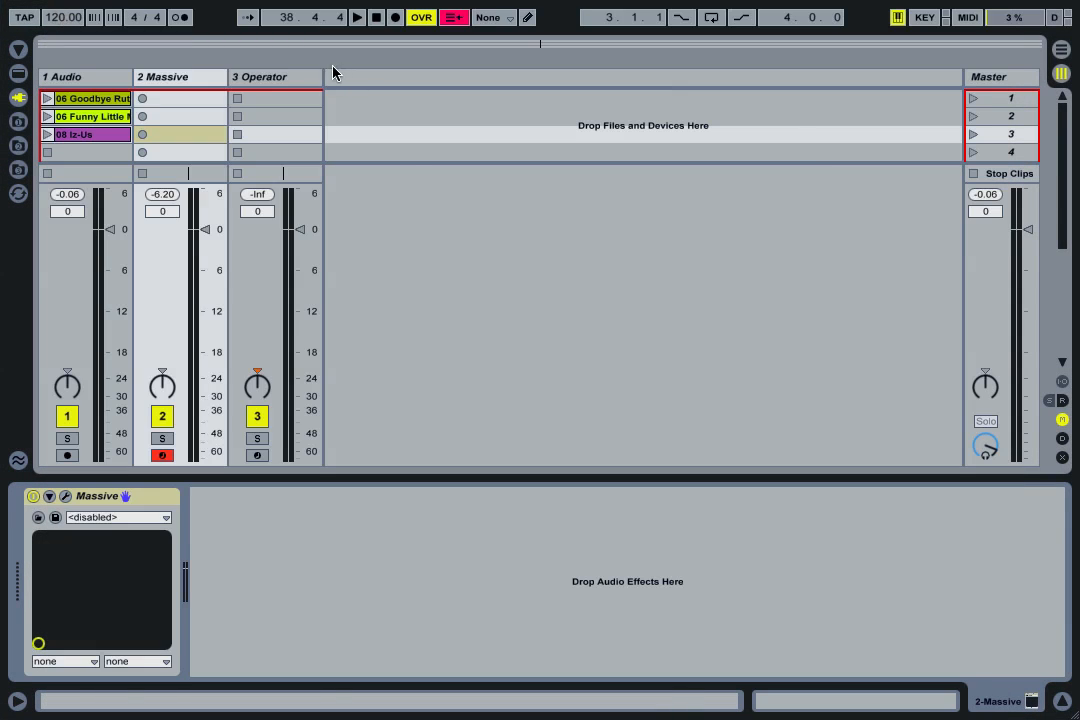
# Switch to the Operator track, arm it for recording and select its Operator device.
pyautogui.click(298, 84)
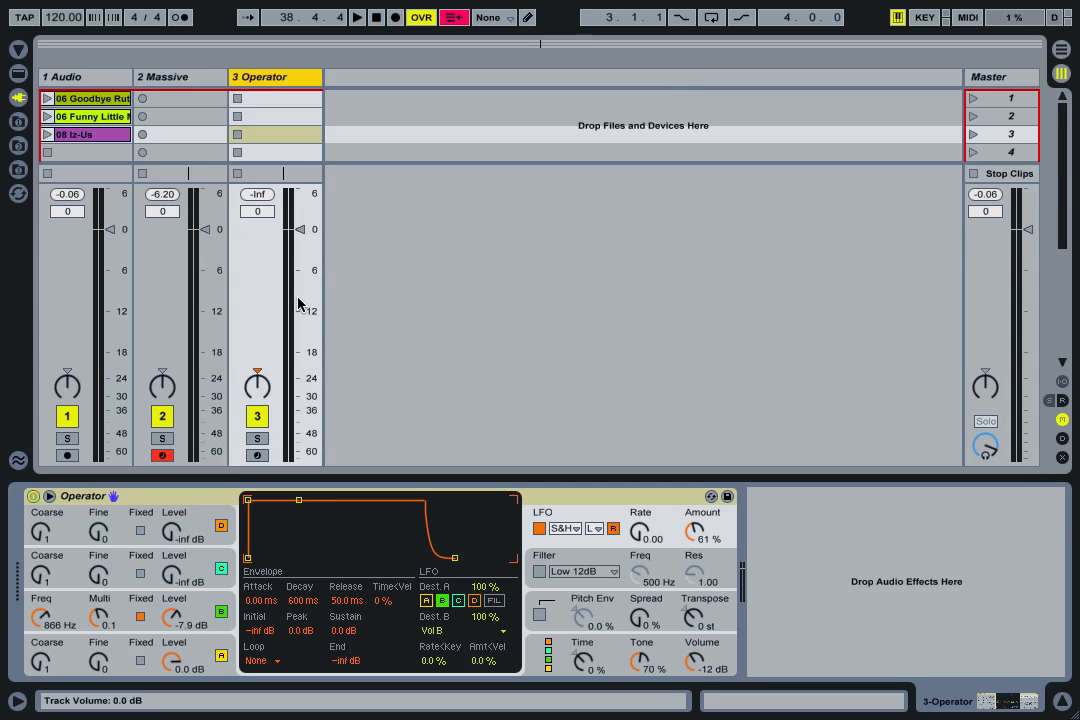
pyautogui.click(256, 455)
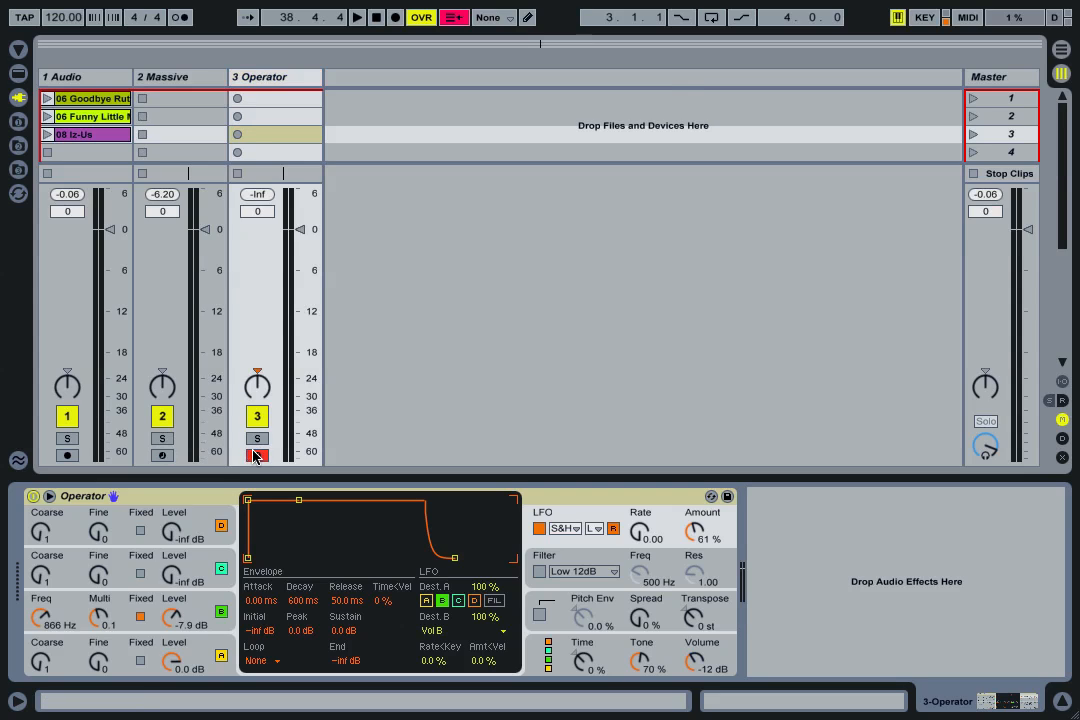
pyautogui.click(172, 500)
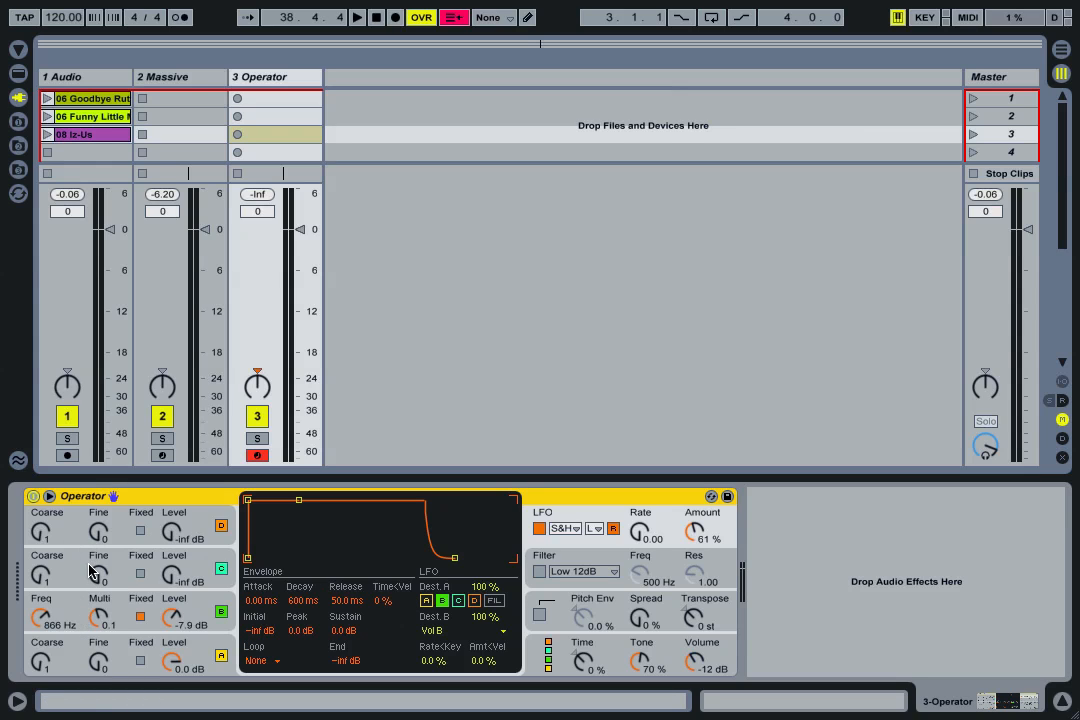
# Examine Operator's routing algorithm and the settings of its individual oscillators, including oscillator A.
pyautogui.click(547, 667)
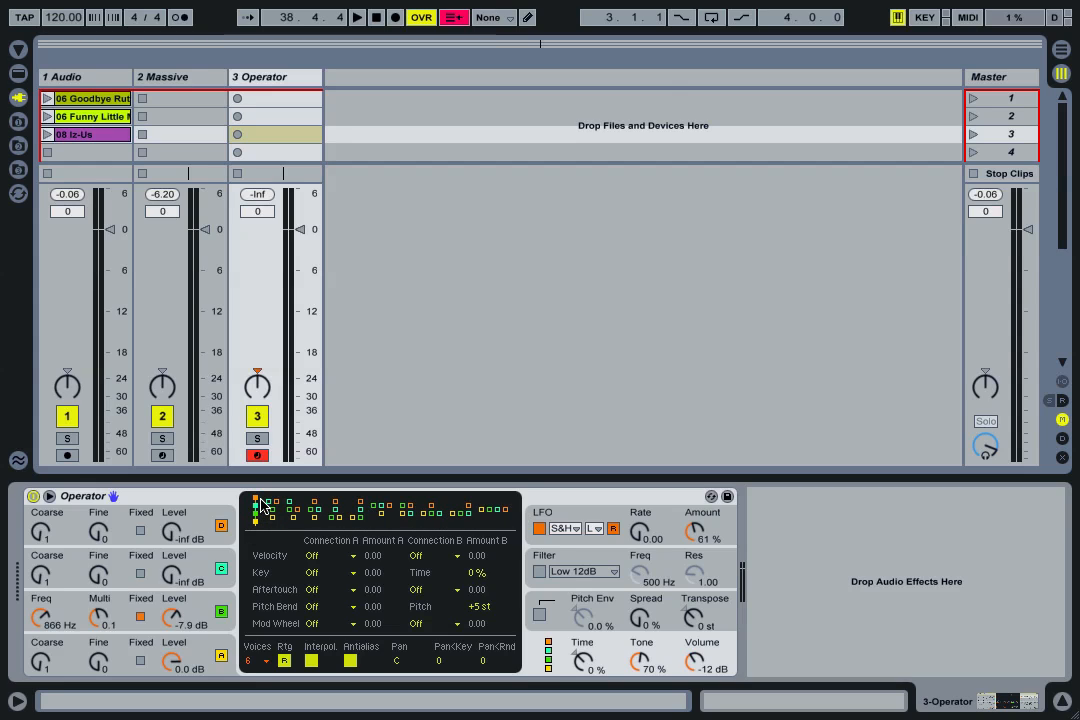
pyautogui.click(208, 652)
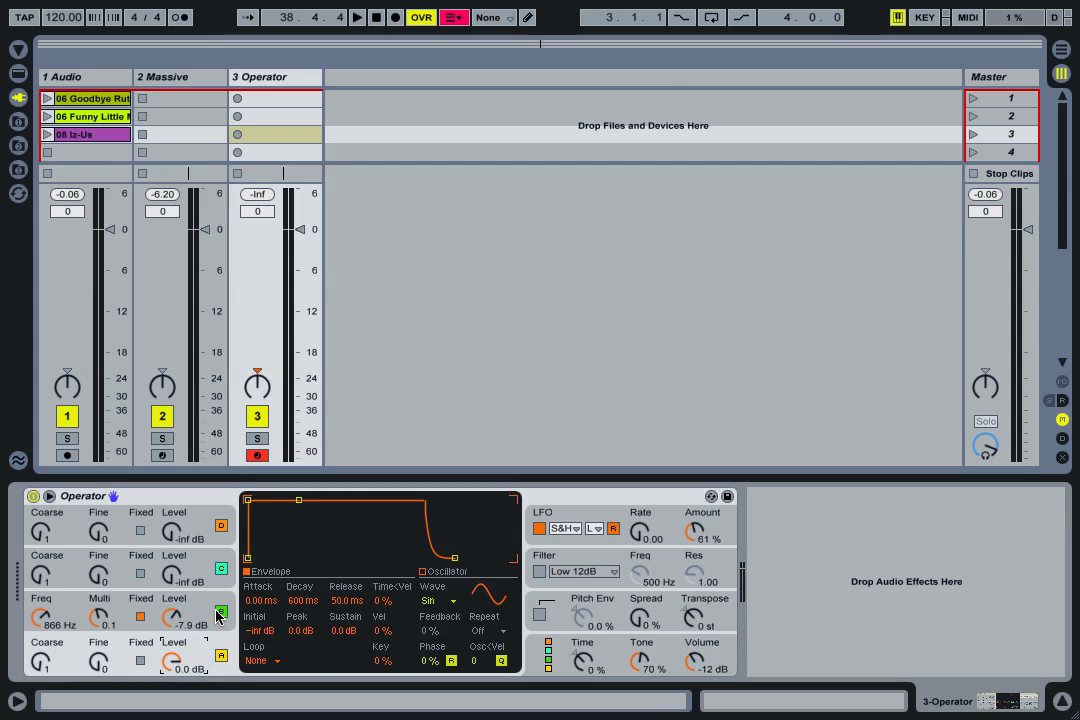
pyautogui.click(210, 604)
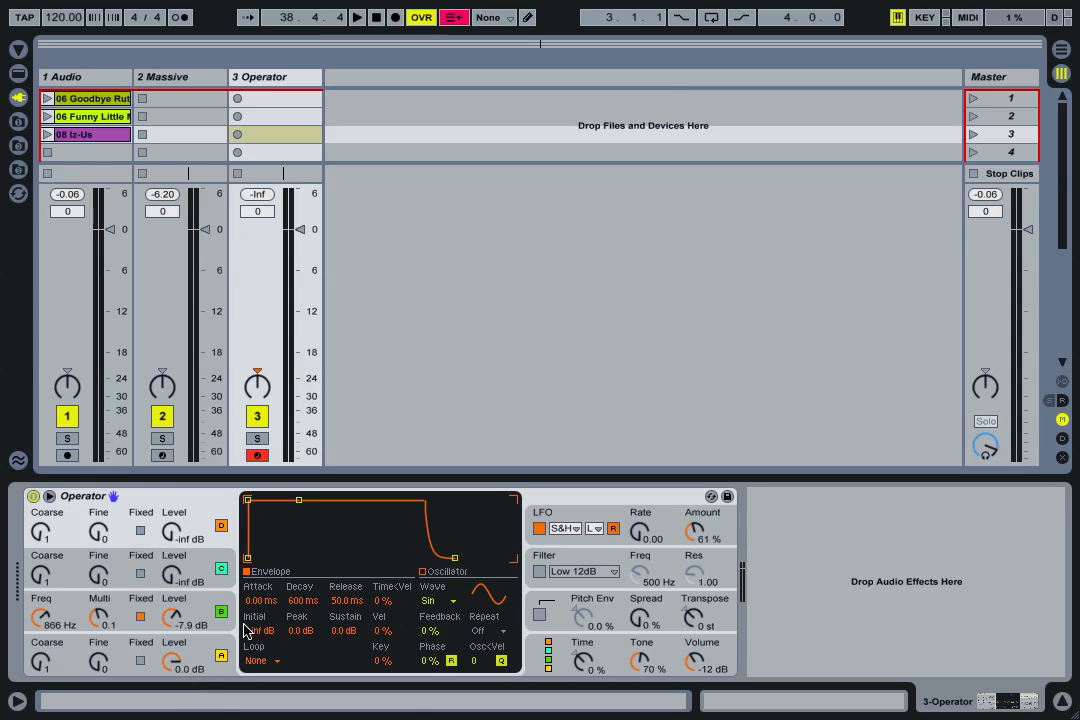
pyautogui.click(82, 664)
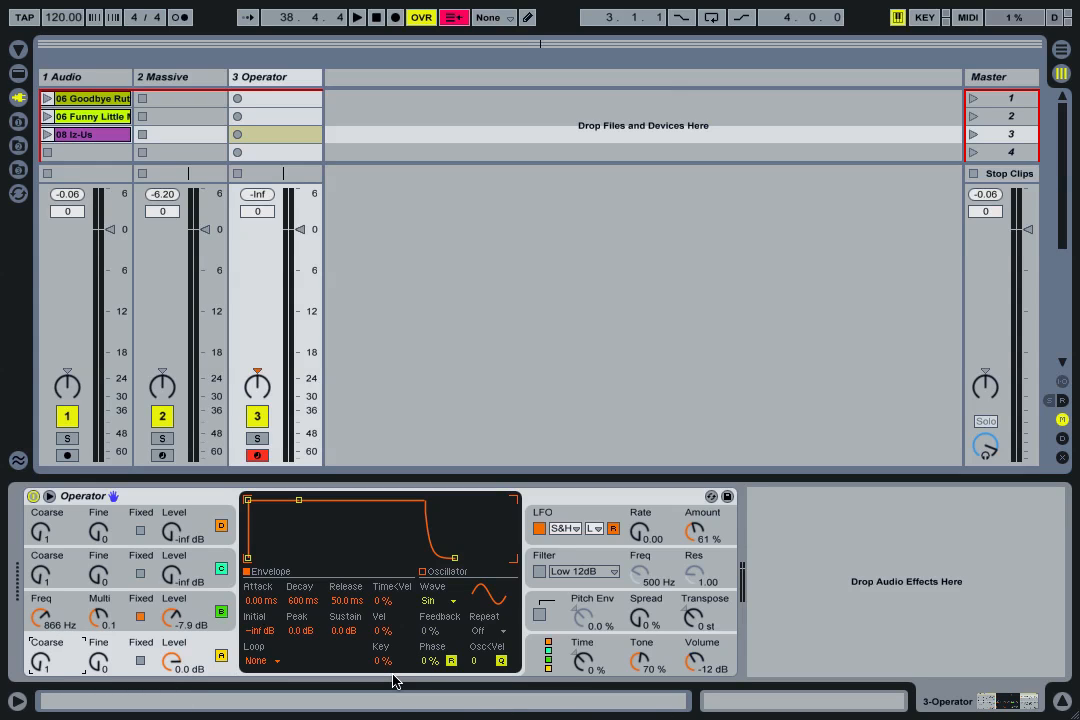
# Bring up oscillator B's settings, turn off Operator's LFO and play a test note.
pyautogui.click(205, 616)
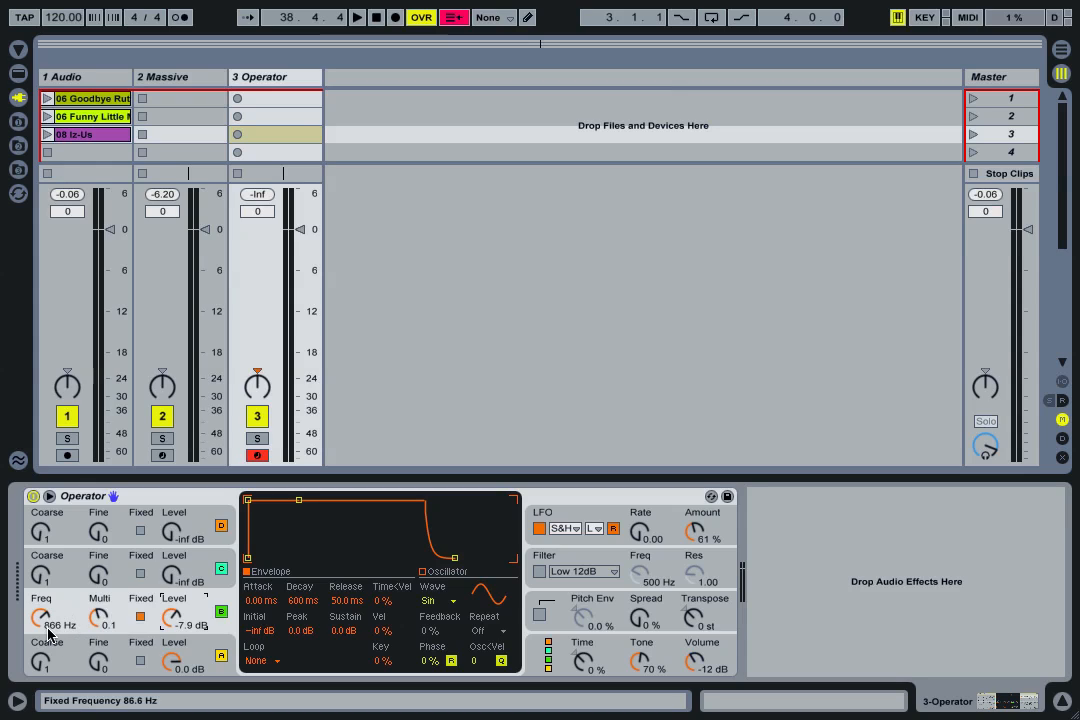
pyautogui.moveTo(102, 630); pyautogui.dragTo(103, 641)
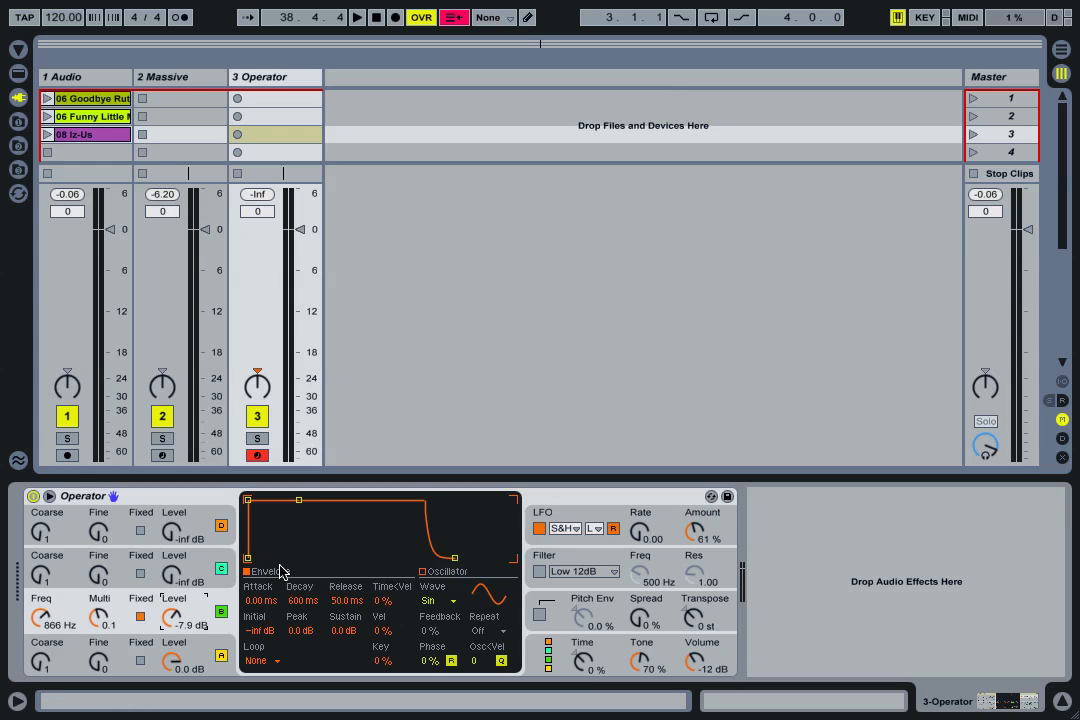
pyautogui.click(539, 529)
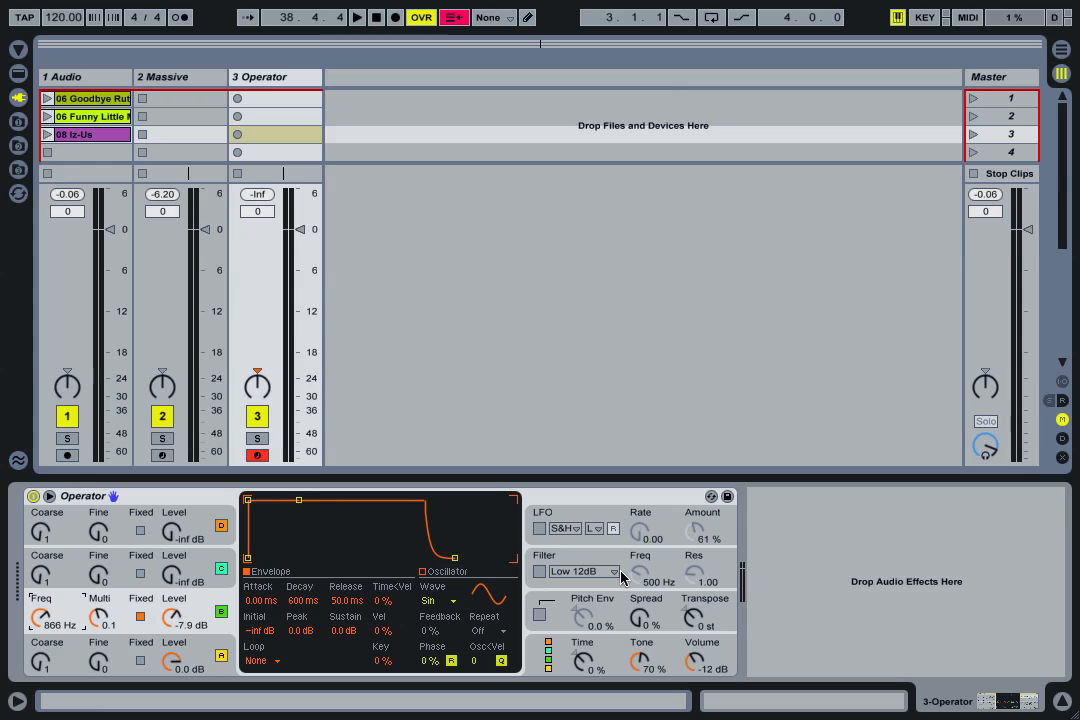
pyautogui.press('a')
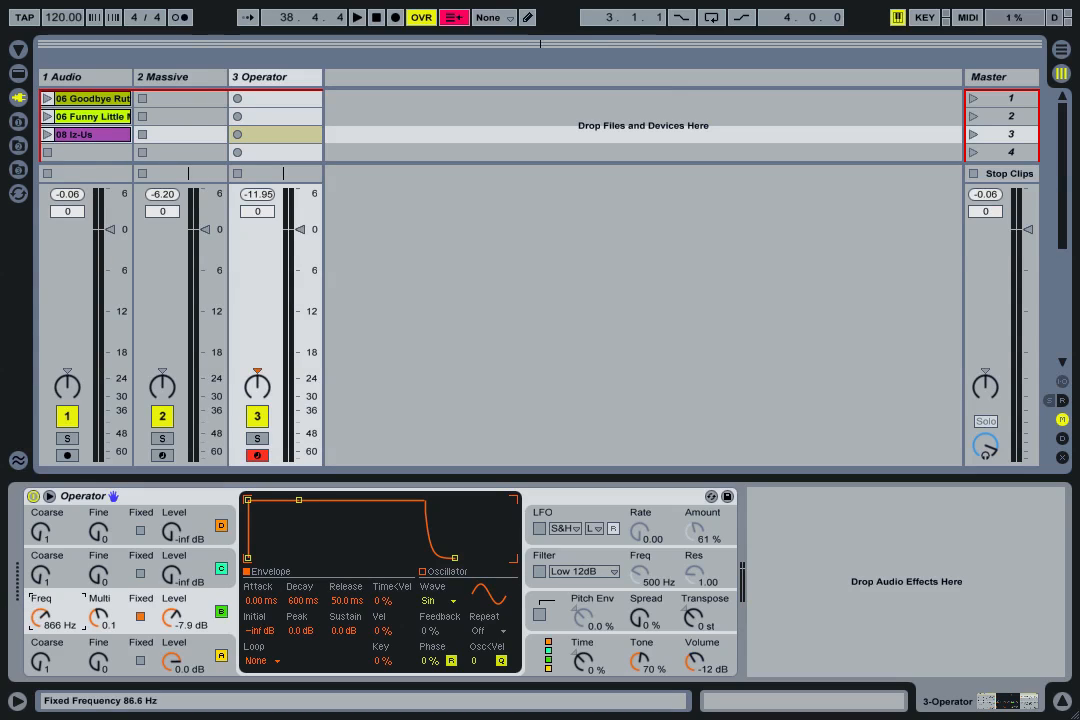
# Sweep oscillator B's fixed frequency down and back up to 875 Hz while playing notes to hear the tone change.
pyautogui.moveTo(43, 622); pyautogui.dragTo(43, 630)
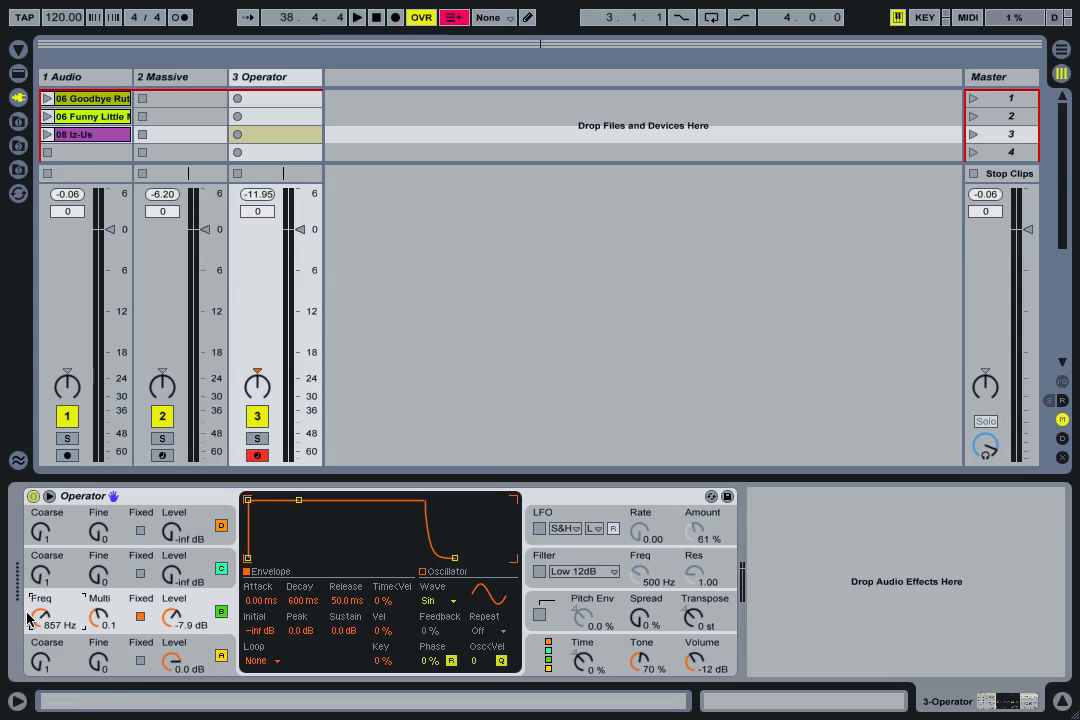
pyautogui.moveTo(40, 612); pyautogui.dragTo(40, 618)
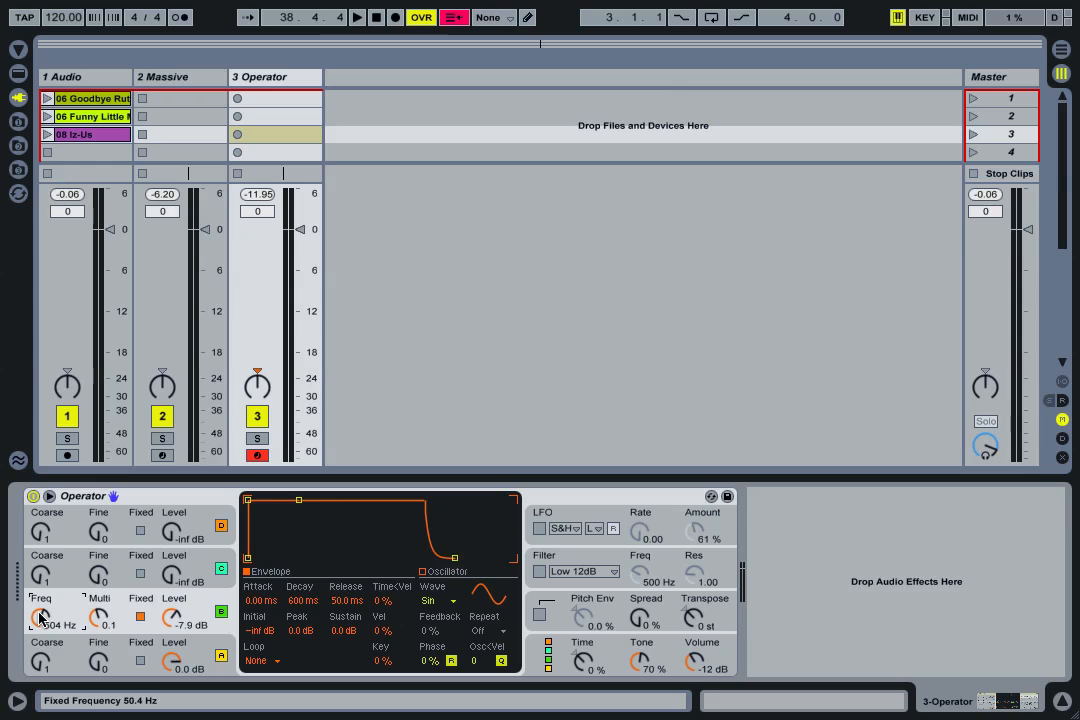
pyautogui.moveTo(40, 617); pyautogui.dragTo(40, 623)
pyautogui.moveTo(31, 621); pyautogui.dragTo(31, 636)
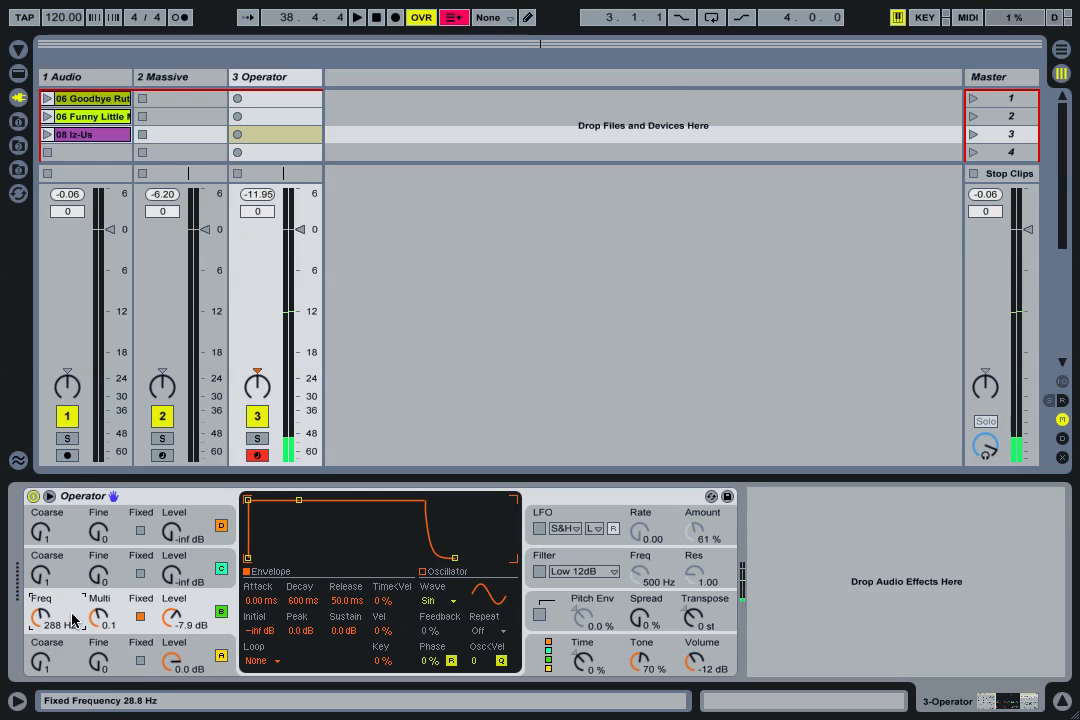
pyautogui.scroll(-8, 41, 618)
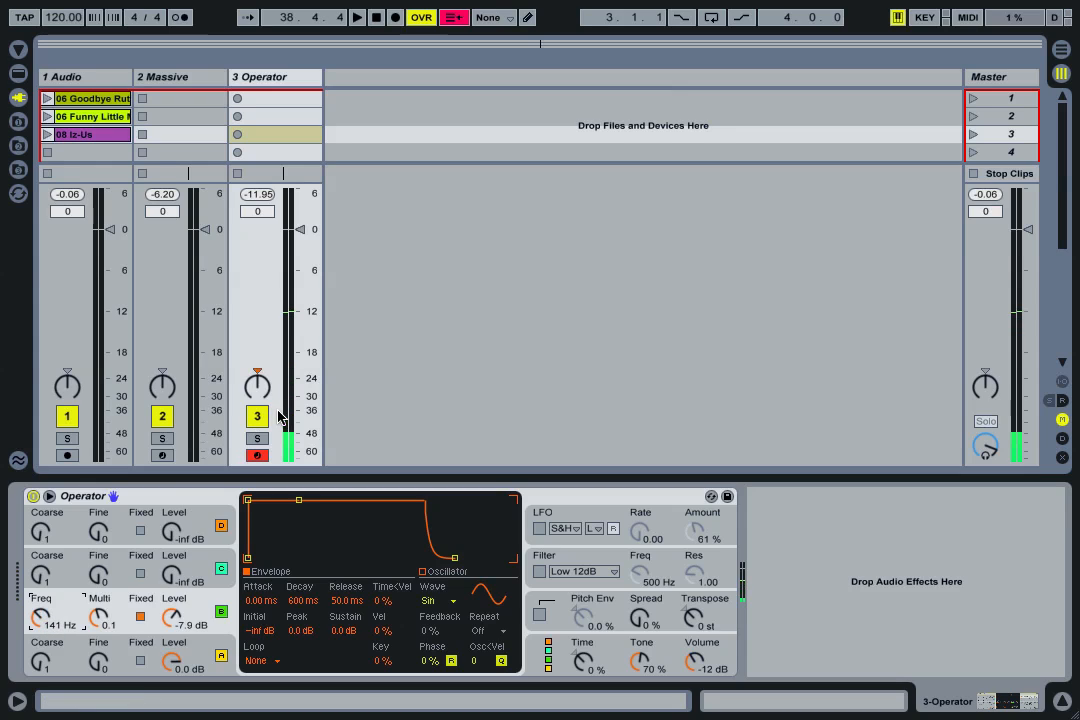
pyautogui.scroll(5, 43, 628)
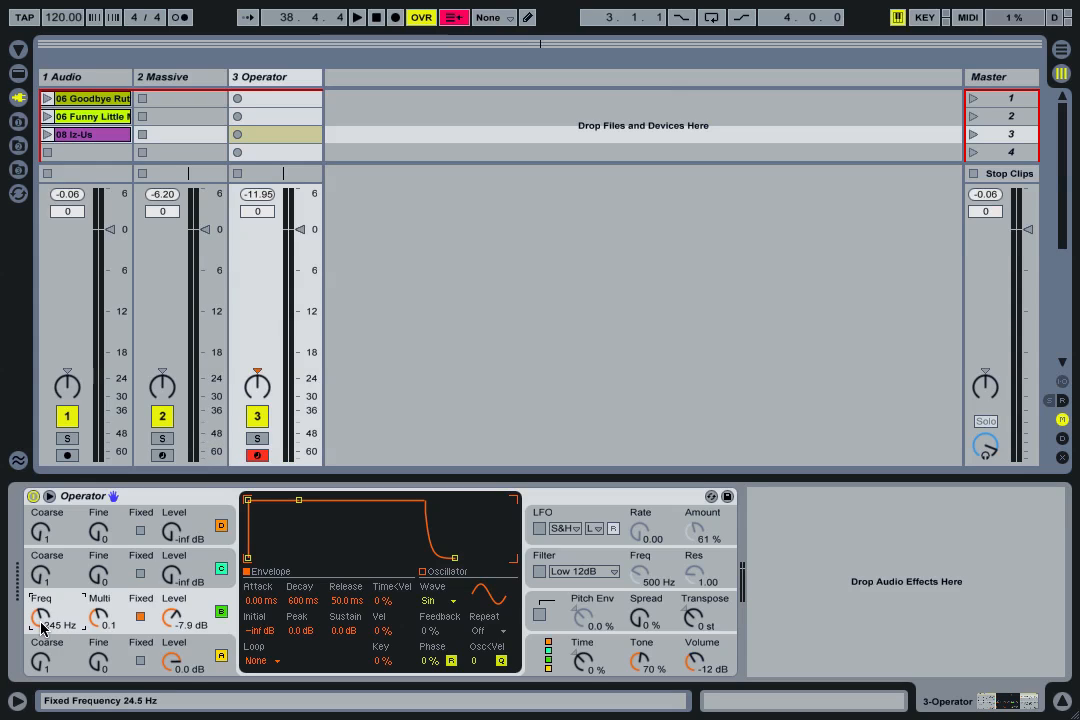
pyautogui.moveTo(41, 622); pyautogui.dragTo(41, 604)
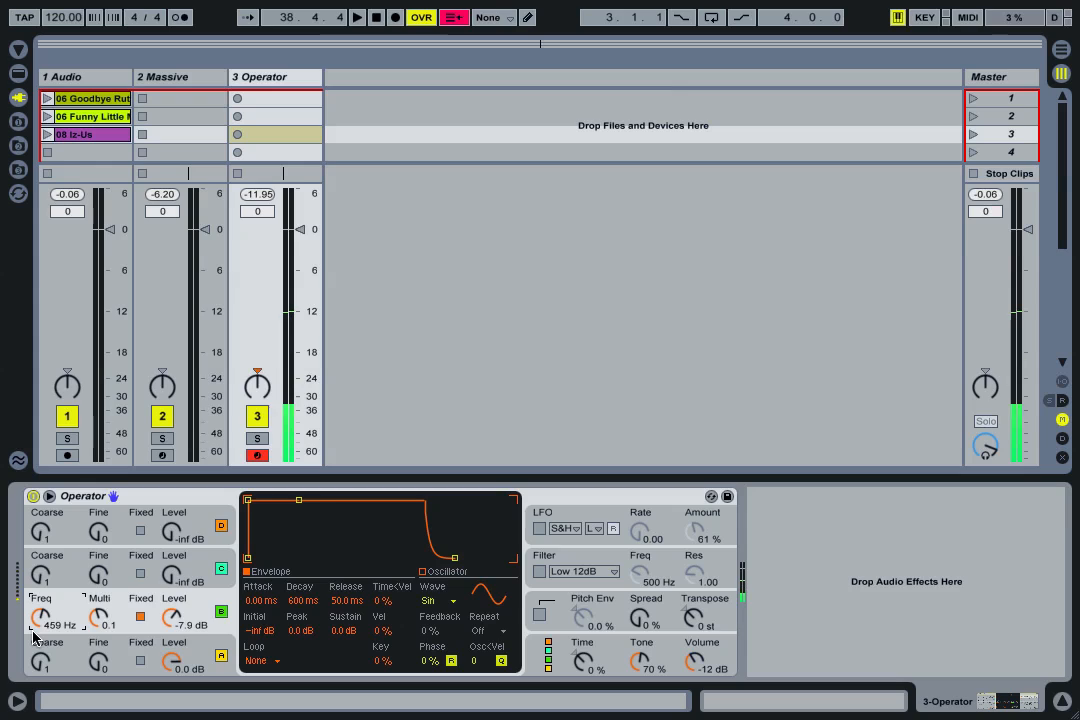
pyautogui.moveTo(33, 634); pyautogui.dragTo(33, 600)
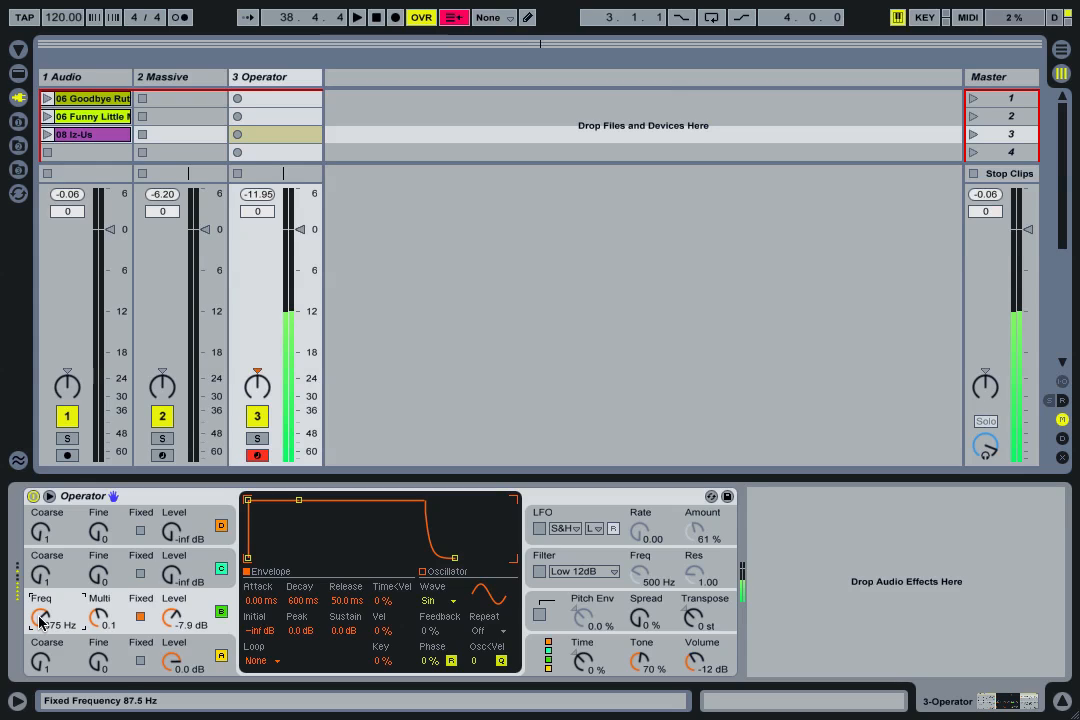
# Turn Operator's LFO on with the S&H waveform and retrigger enabled, modulating oscillator B.
pyautogui.click(552, 516)
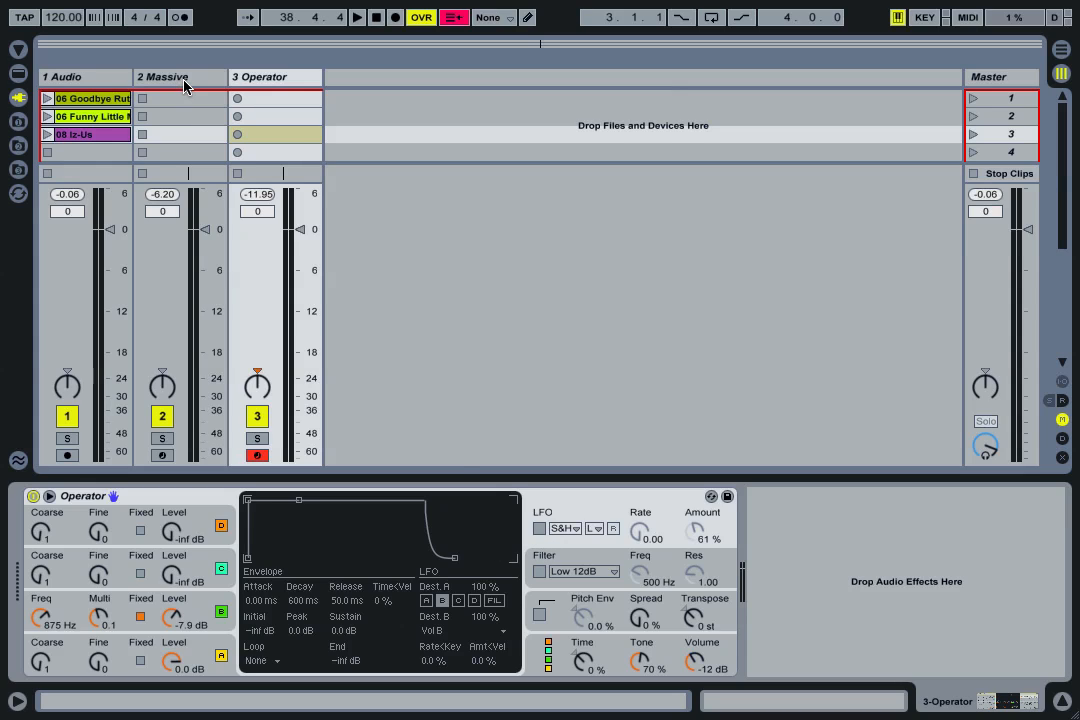
pyautogui.click(575, 532)
pyautogui.click(567, 629)
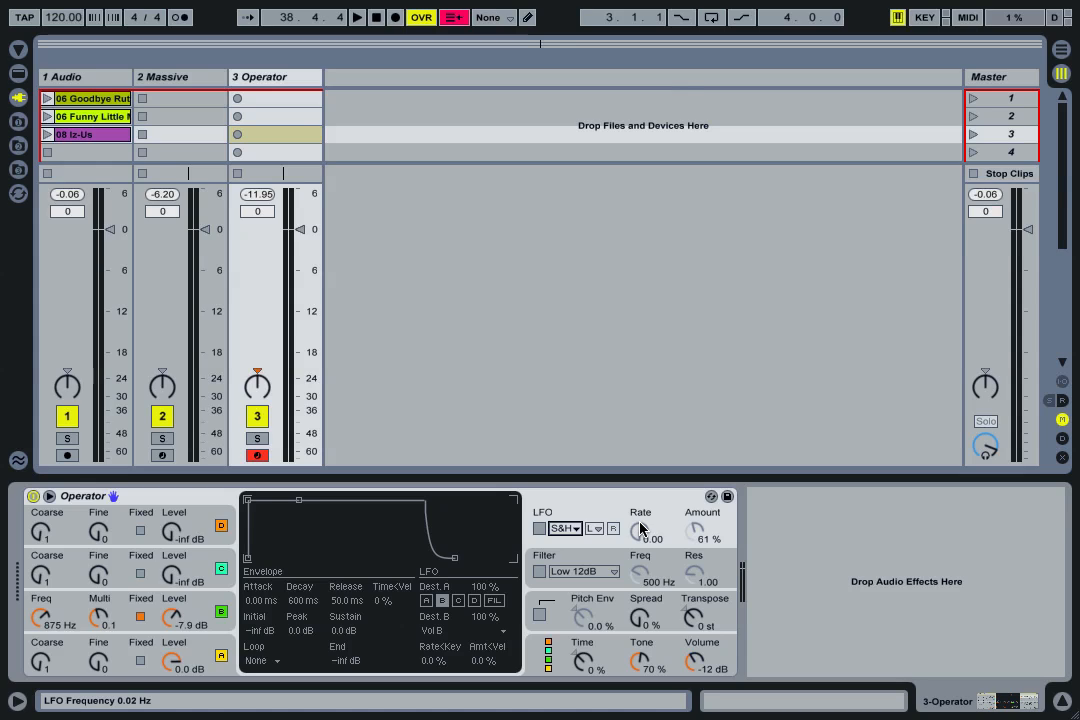
pyautogui.click(540, 529)
pyautogui.click(613, 528)
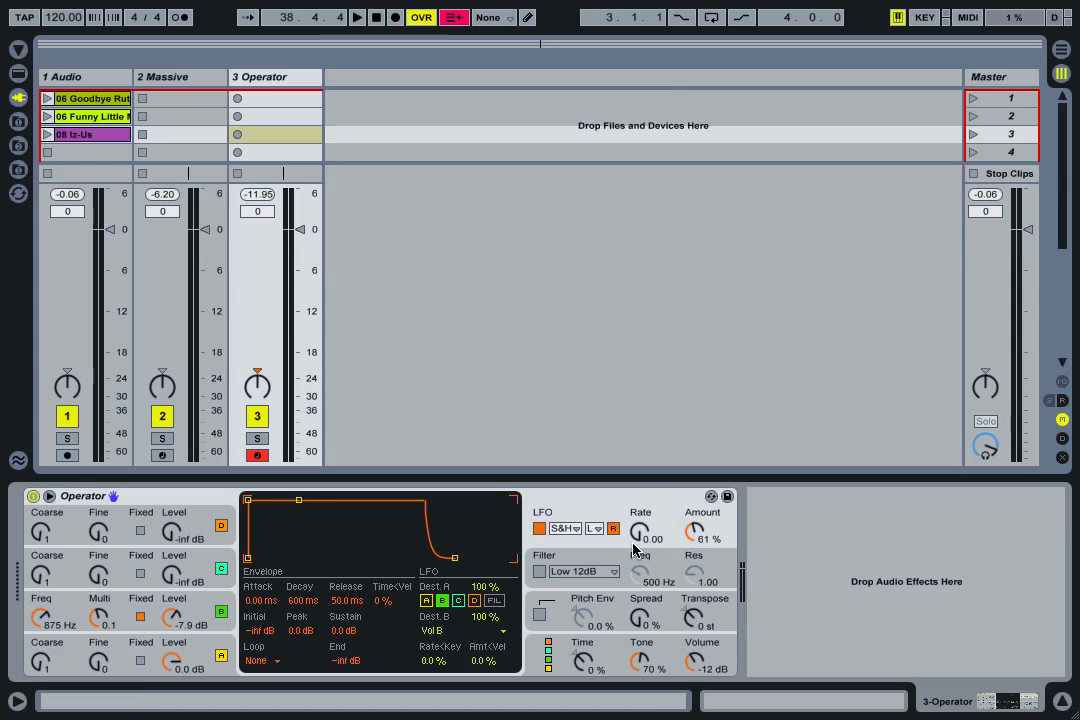
pyautogui.click(641, 540)
# Set oscillator B's frequency to 489 Hz, try the LFO amount at 100 %, and settle it at 60 %.
pyautogui.moveTo(40, 617); pyautogui.dragTo(40, 647)
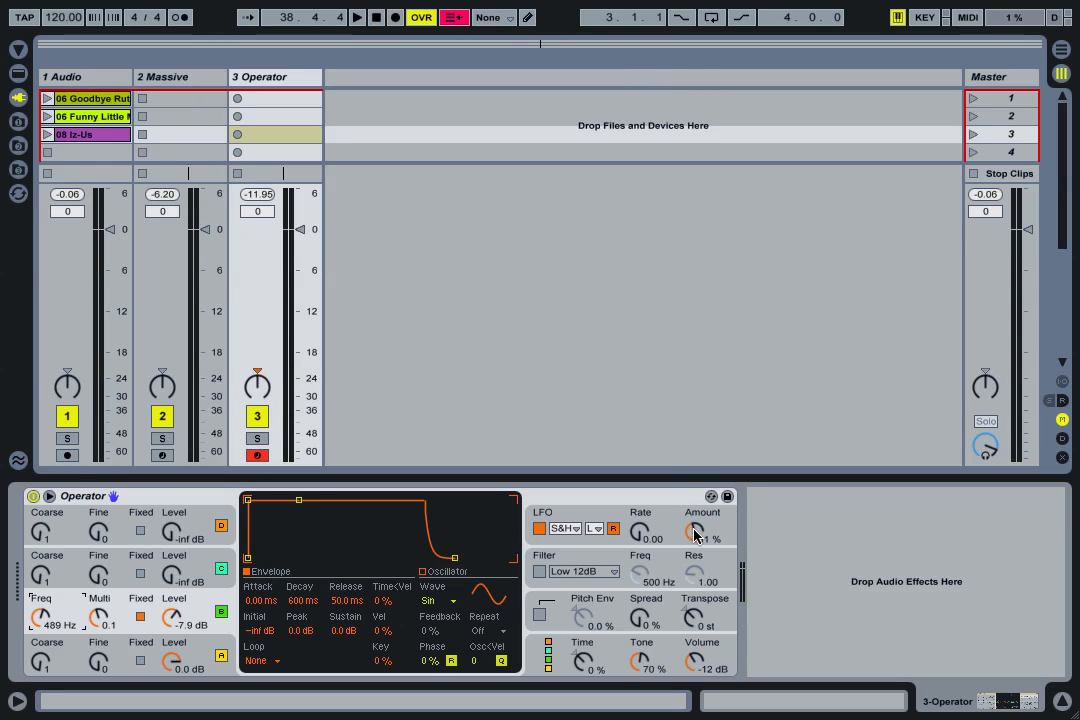
pyautogui.moveTo(700, 515)
pyautogui.mouseDown()
pyautogui.moveTo(700, 497)
pyautogui.moveTo(694, 529)
pyautogui.moveTo(697, 508)
pyautogui.mouseUp()
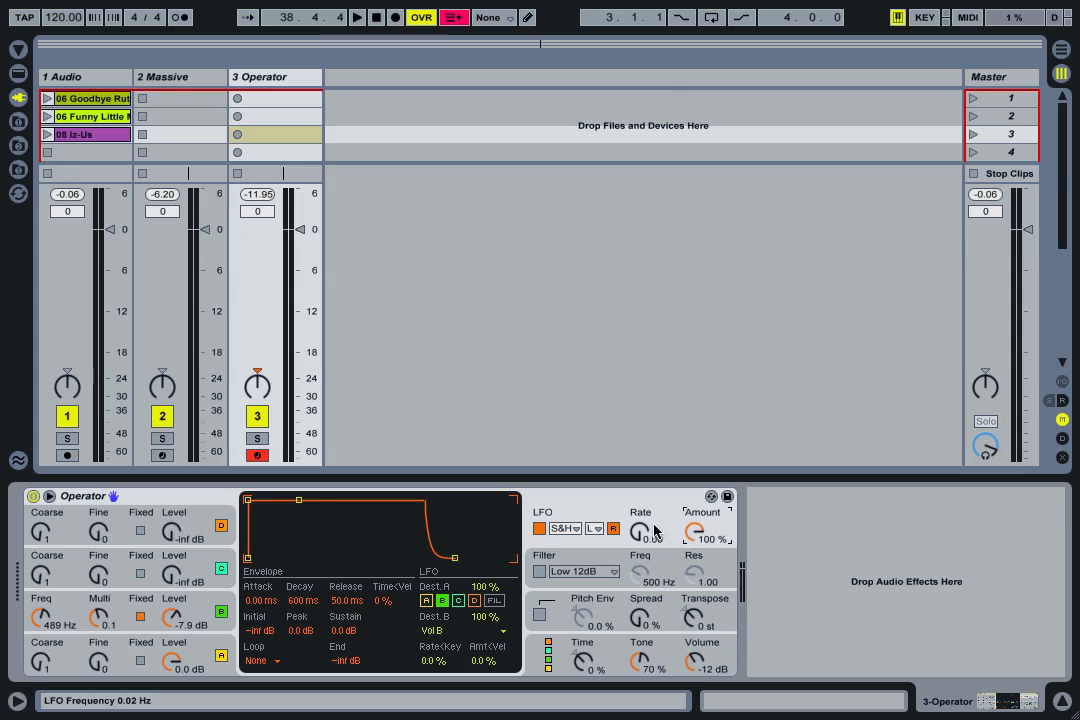
pyautogui.moveTo(691, 528)
pyautogui.mouseDown()
pyautogui.moveTo(691, 575)
pyautogui.moveTo(688, 535)
pyautogui.mouseUp()
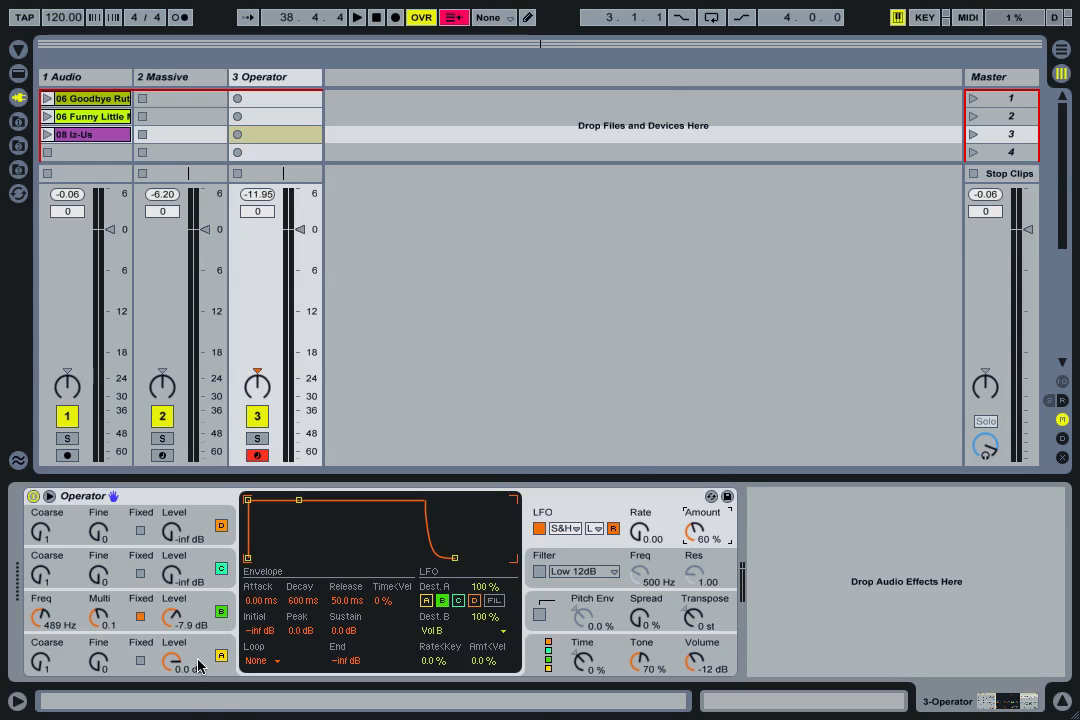
pyautogui.click(186, 498)
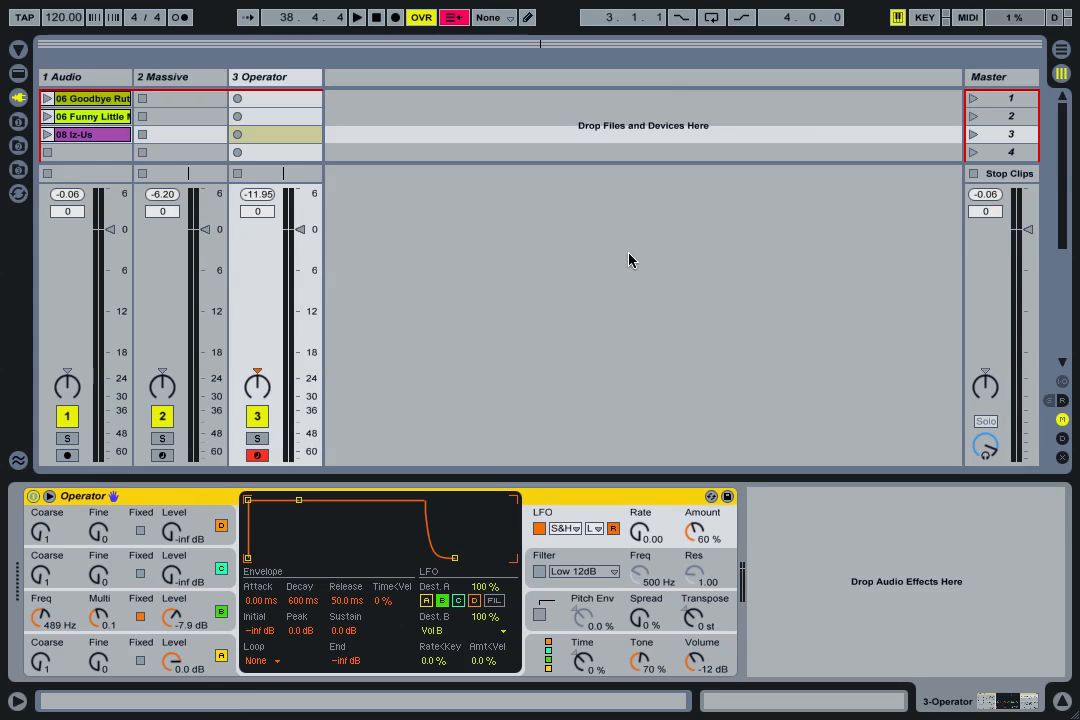